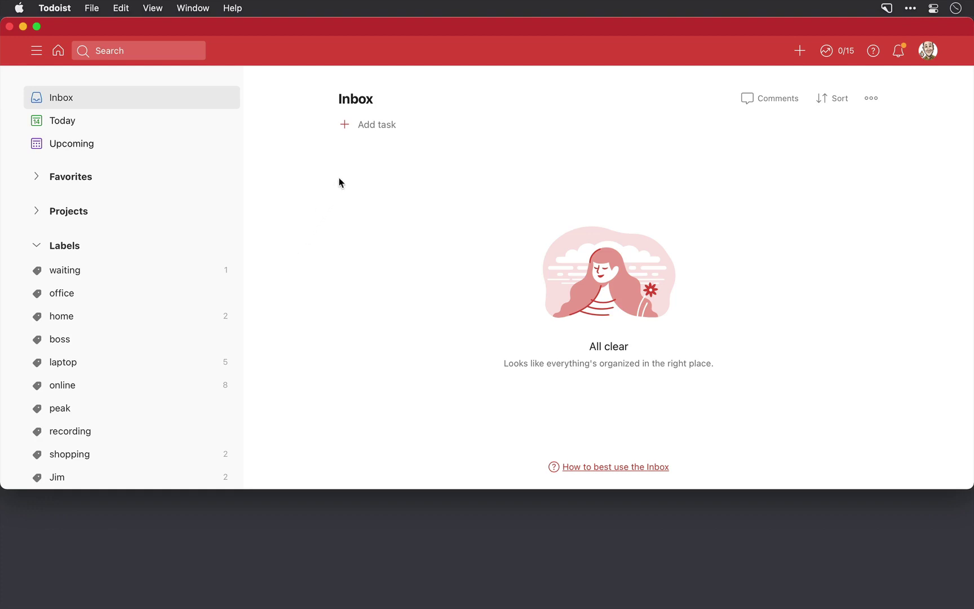
Add the task "Buy bananas" to the Inbox with a newly created label "errands"
click(377, 125)
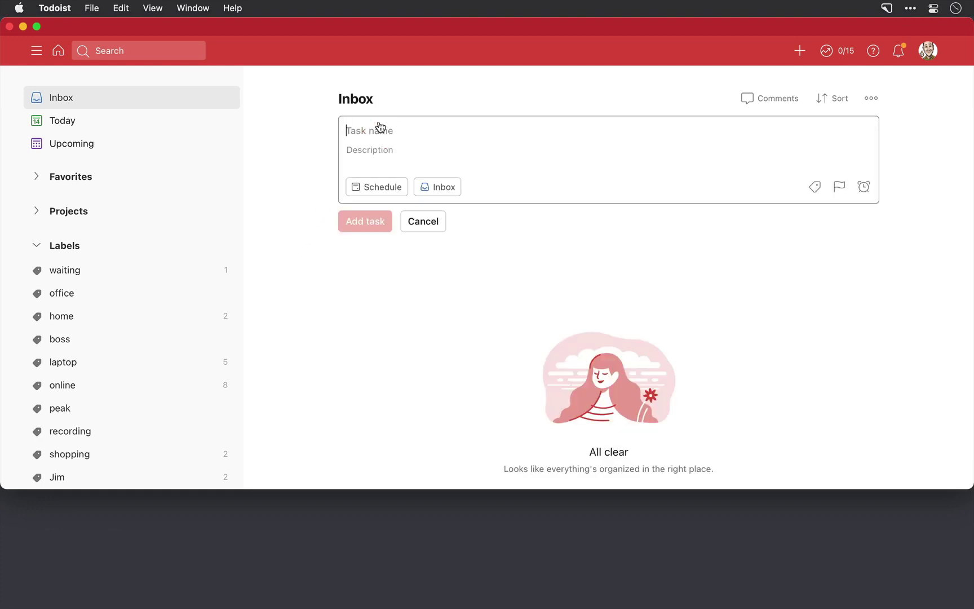
text(Buy bananas)
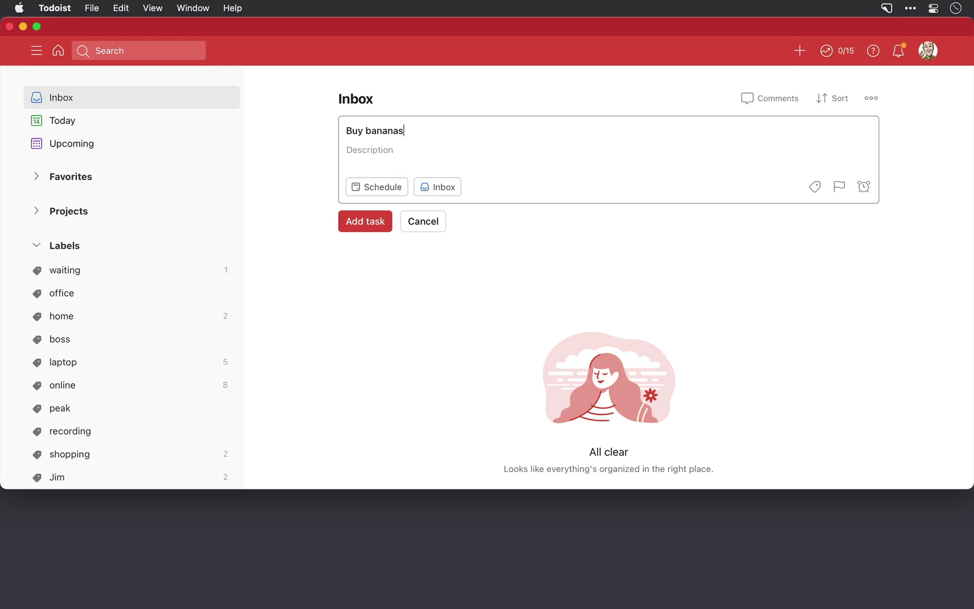
text( @)
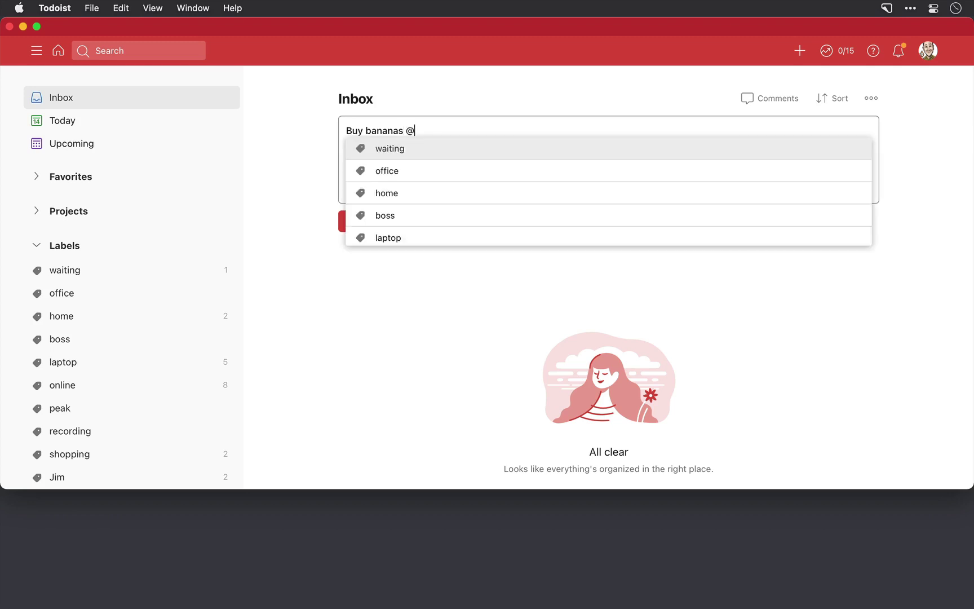
text(errands)
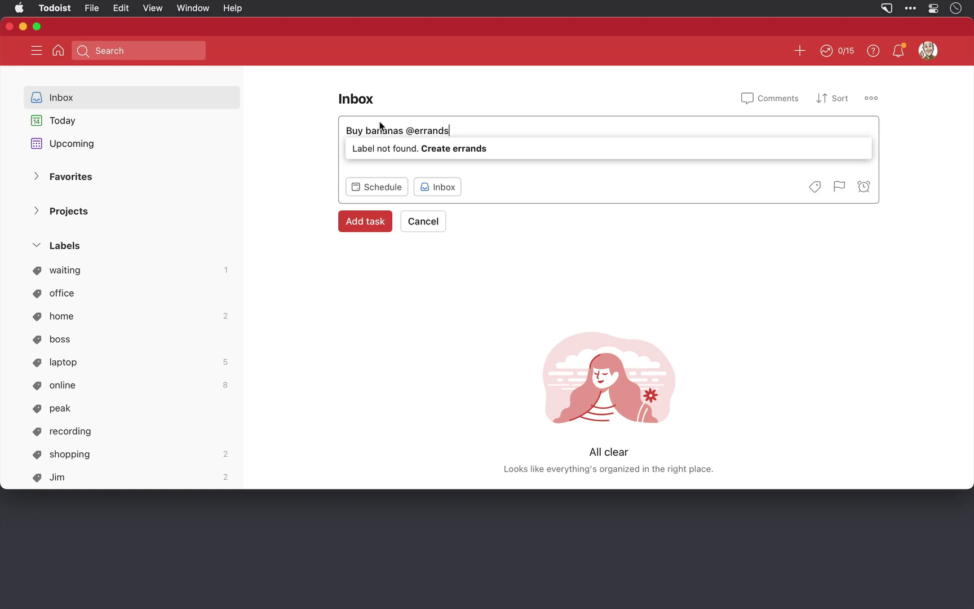
click(459, 148)
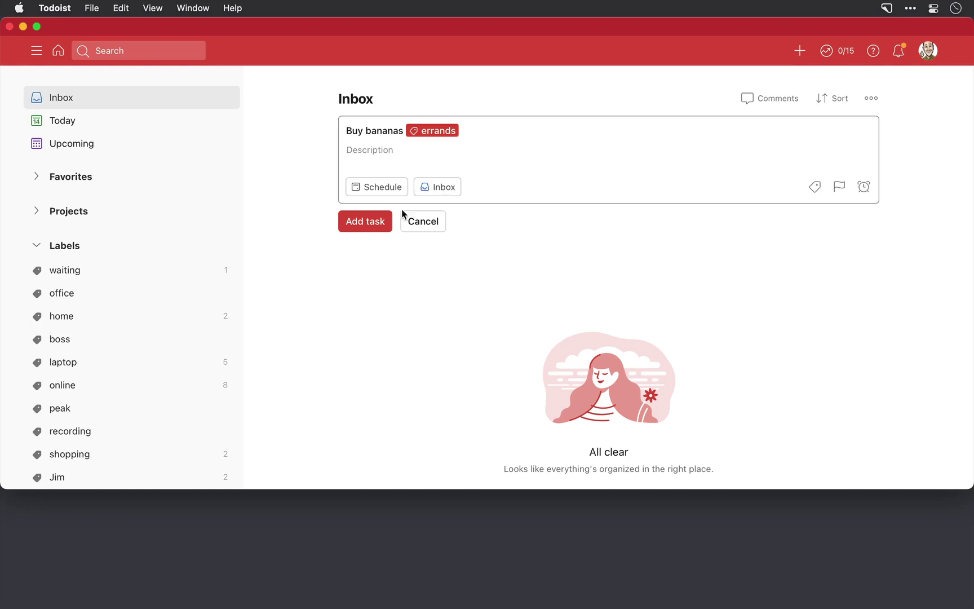
click(376, 227)
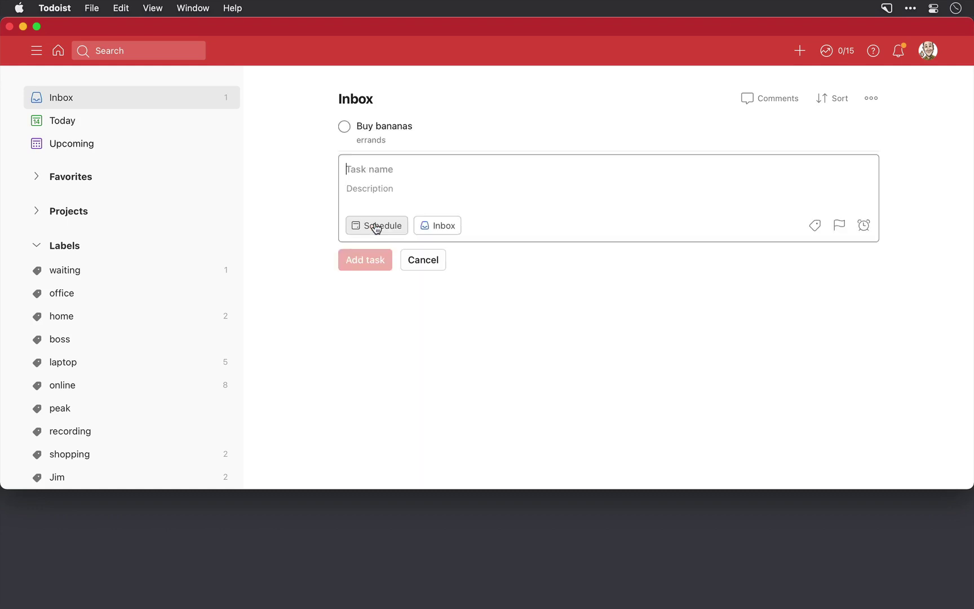
click(419, 265)
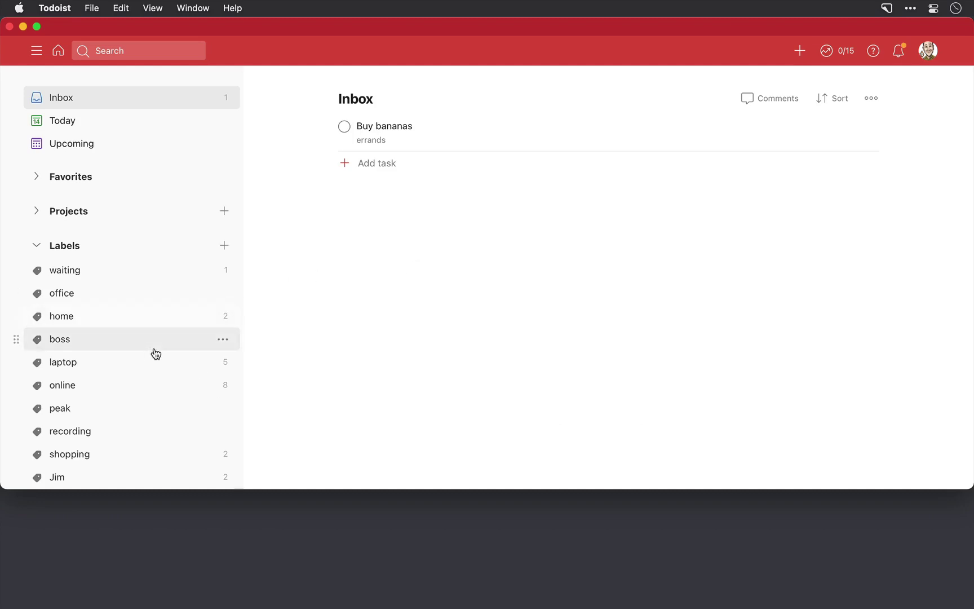
Set the errands label's color to Blue and add the label to favorites
scroll(155, 353, down, 5)
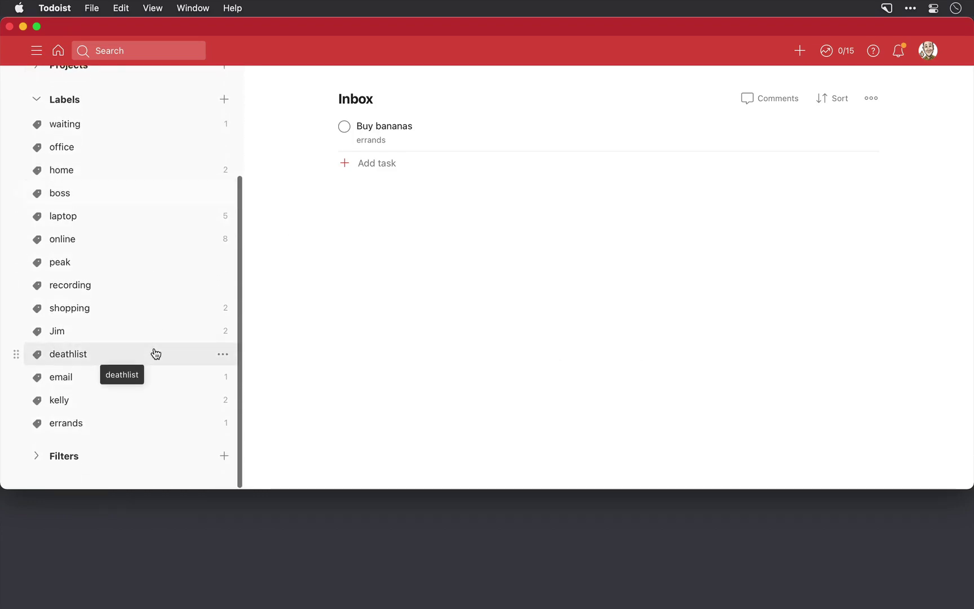
click(156, 429)
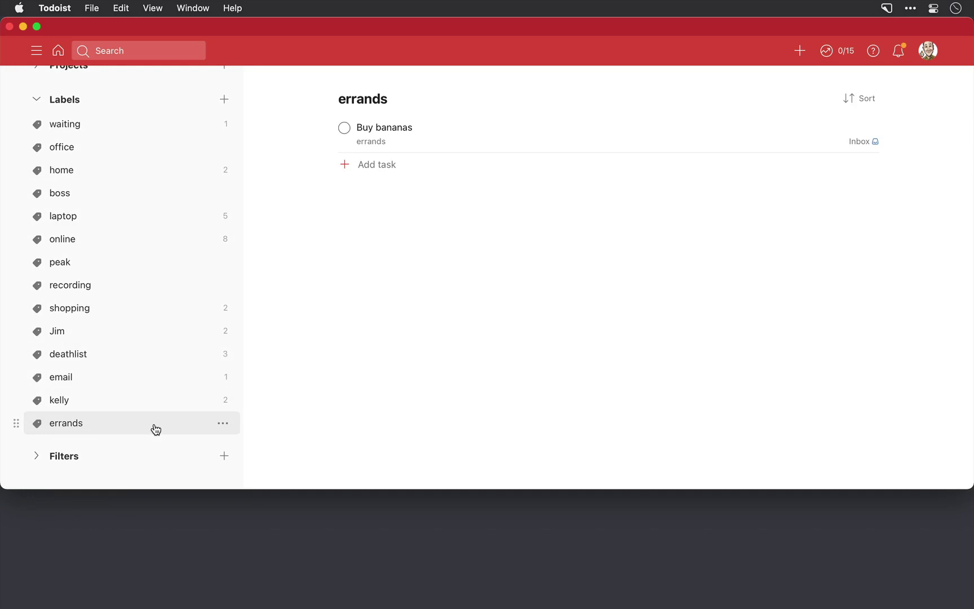
click(224, 425)
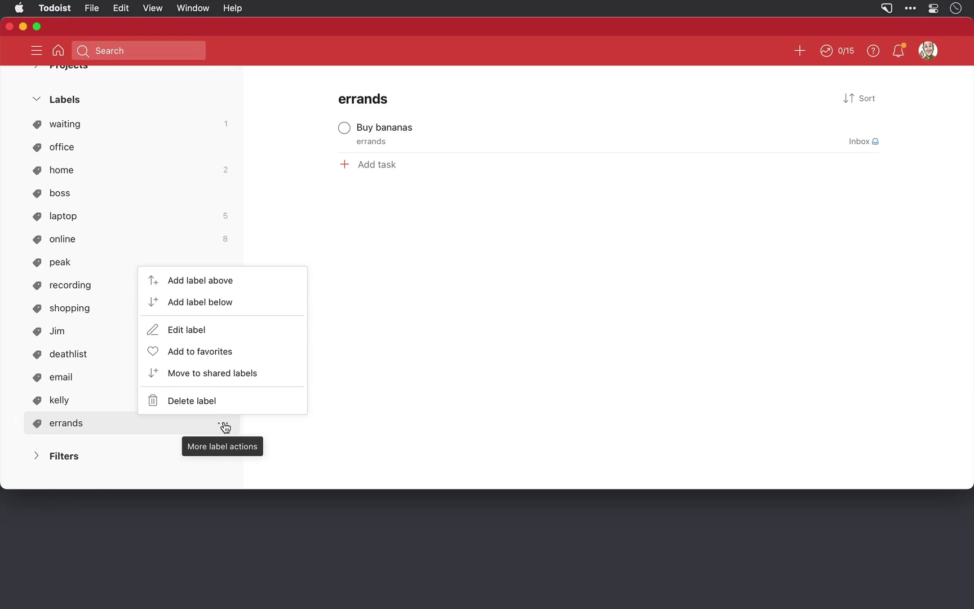
click(226, 332)
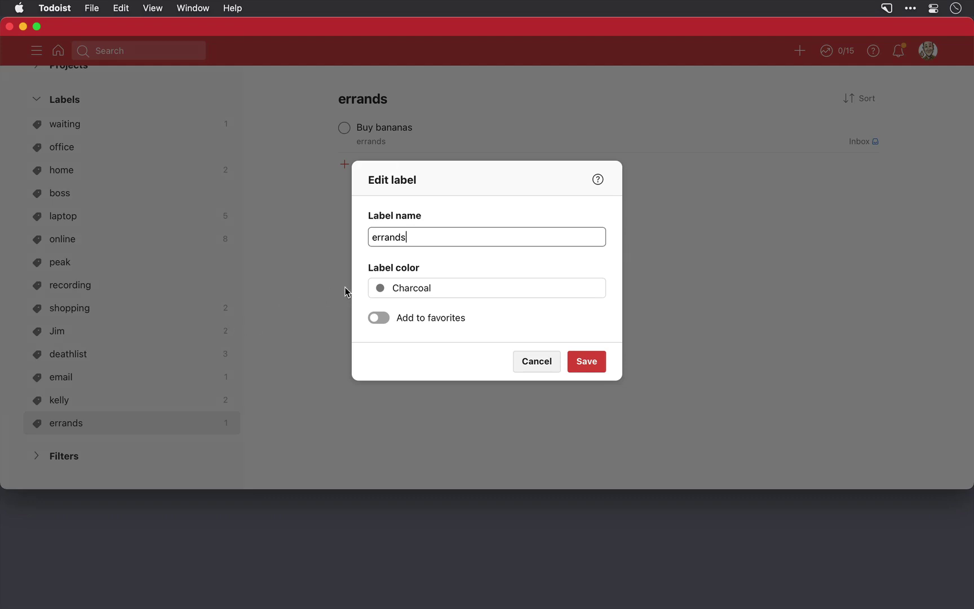
click(384, 289)
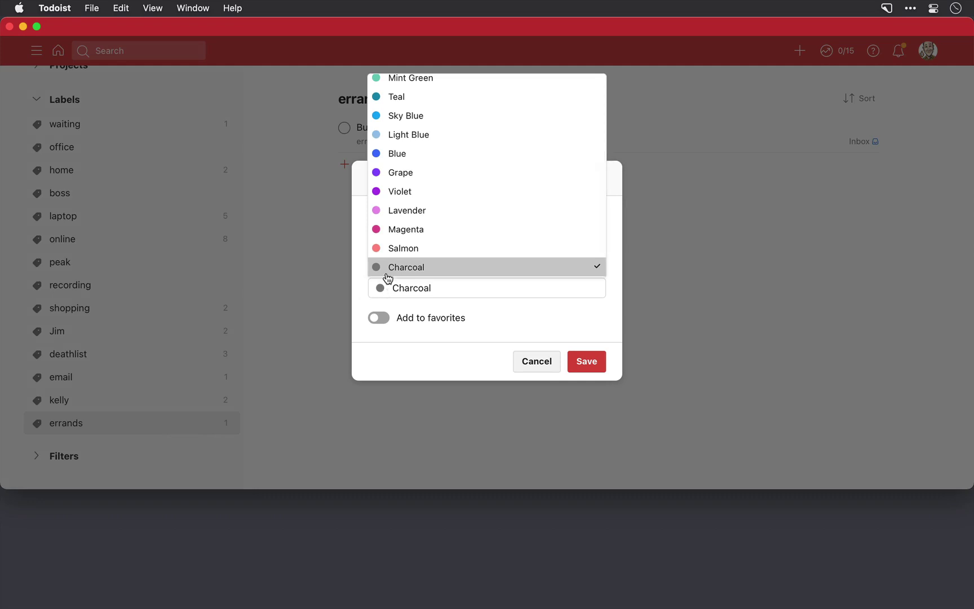
scroll(398, 230, up, 2)
click(399, 189)
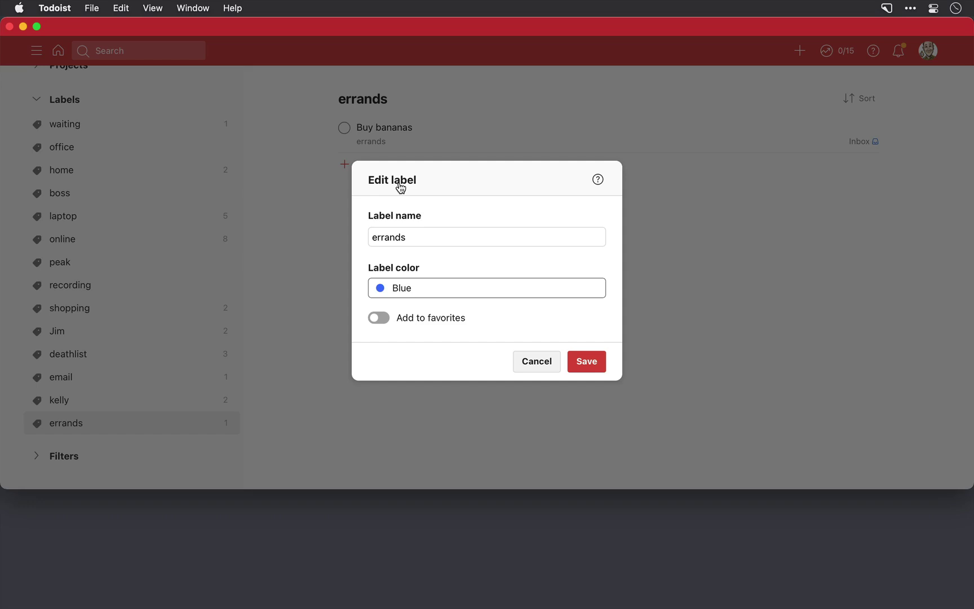
click(383, 318)
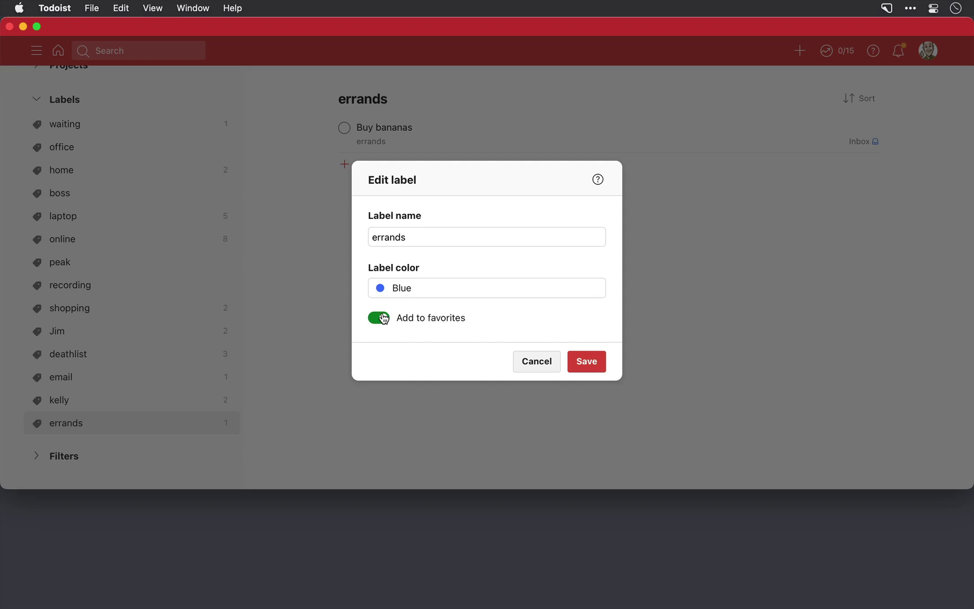
click(585, 364)
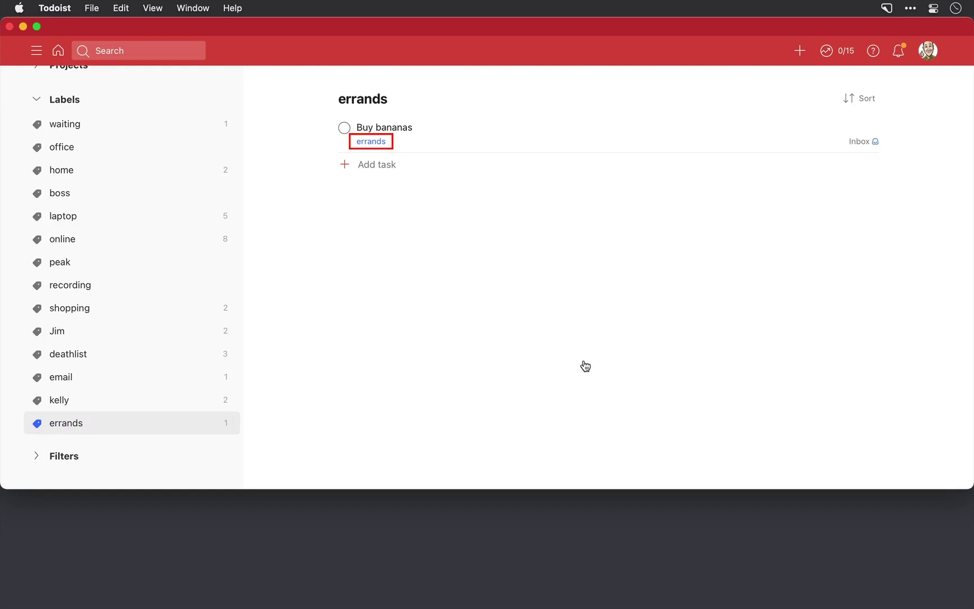
Check the Favorites list for the errands label and collapse the list again
scroll(205, 283, up, 5)
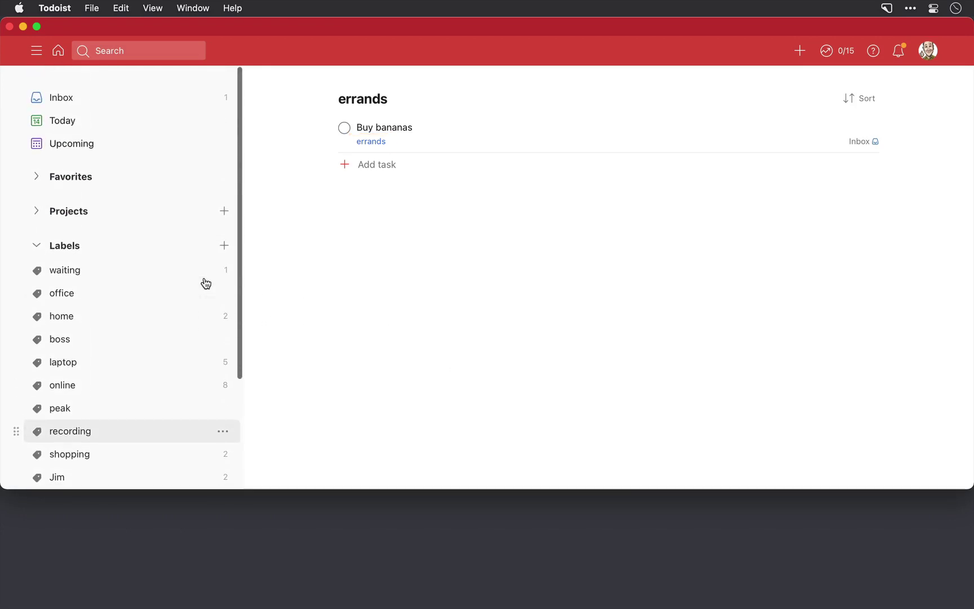
click(36, 177)
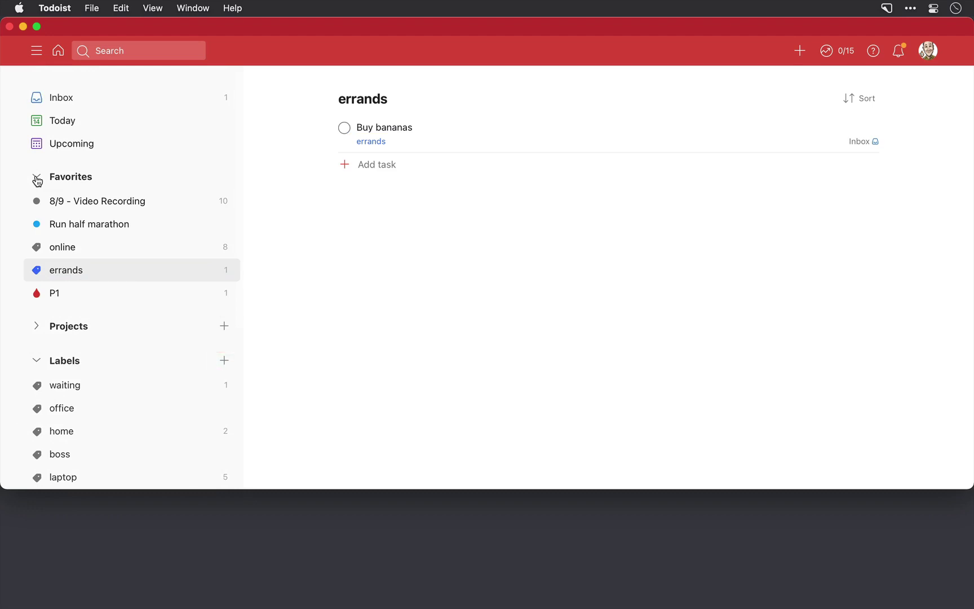
click(36, 178)
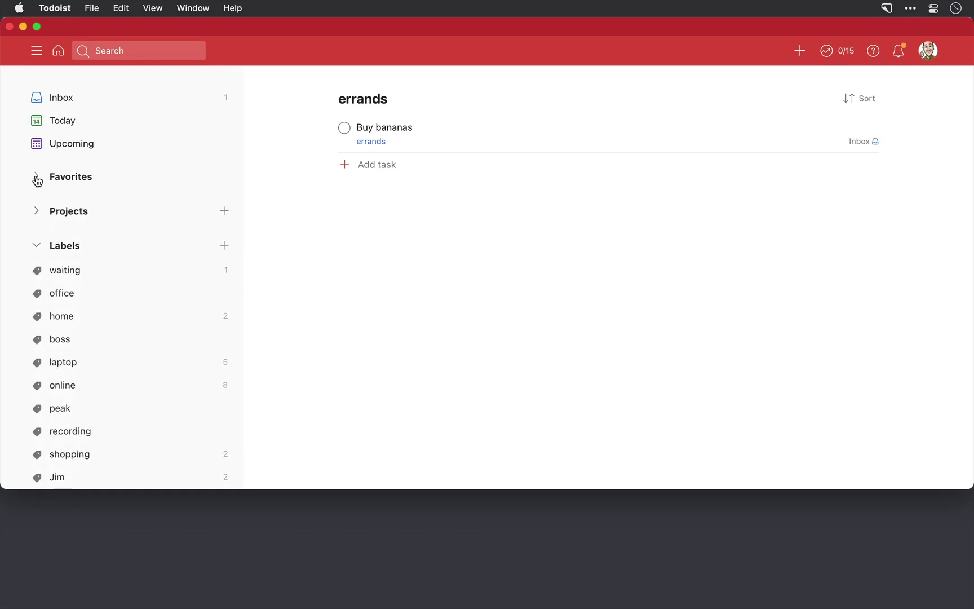
Review the tasks under the home and office labels, the two person-name labels, and the online and waiting labels
scroll(36, 179, down, 5)
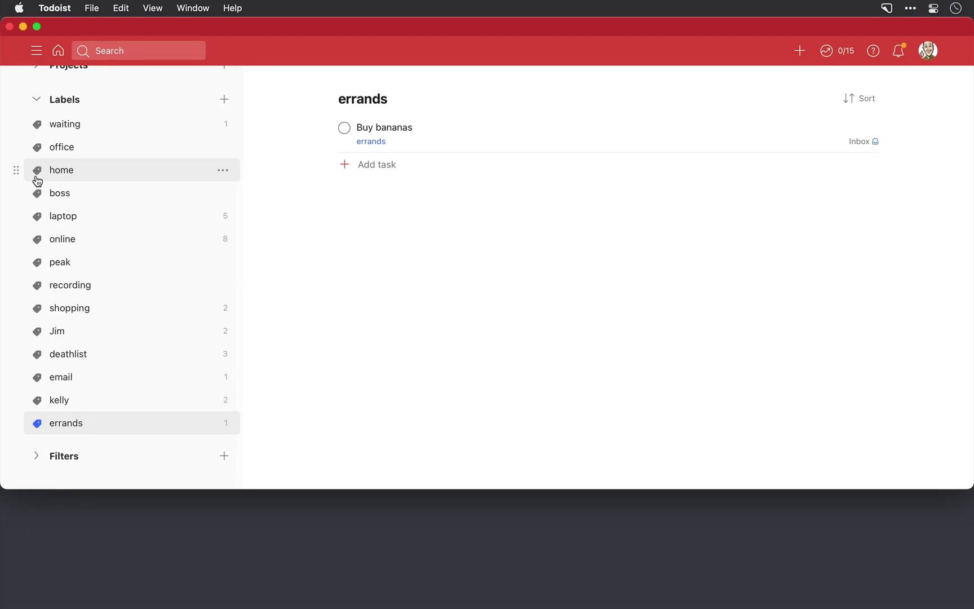
click(58, 174)
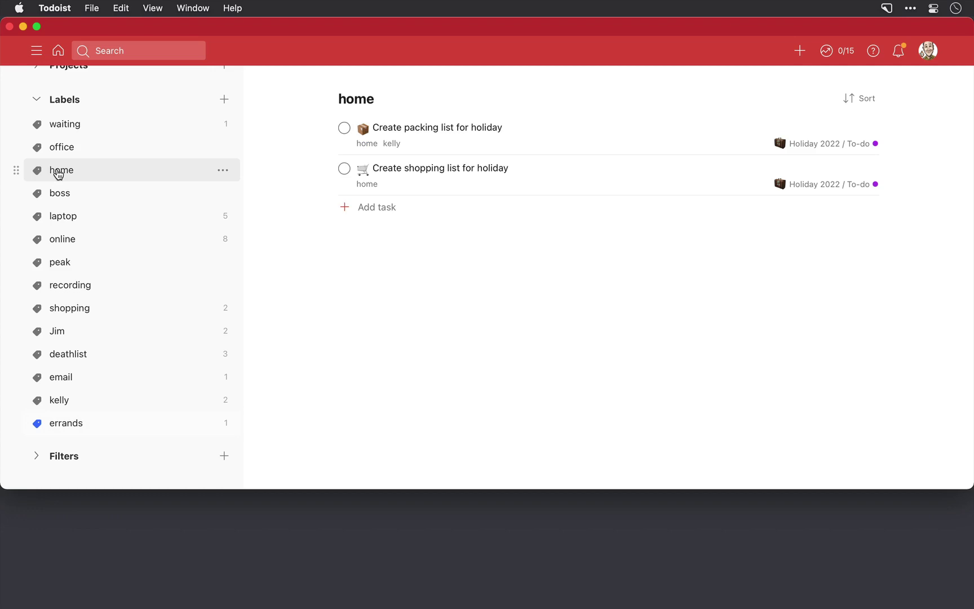
click(94, 149)
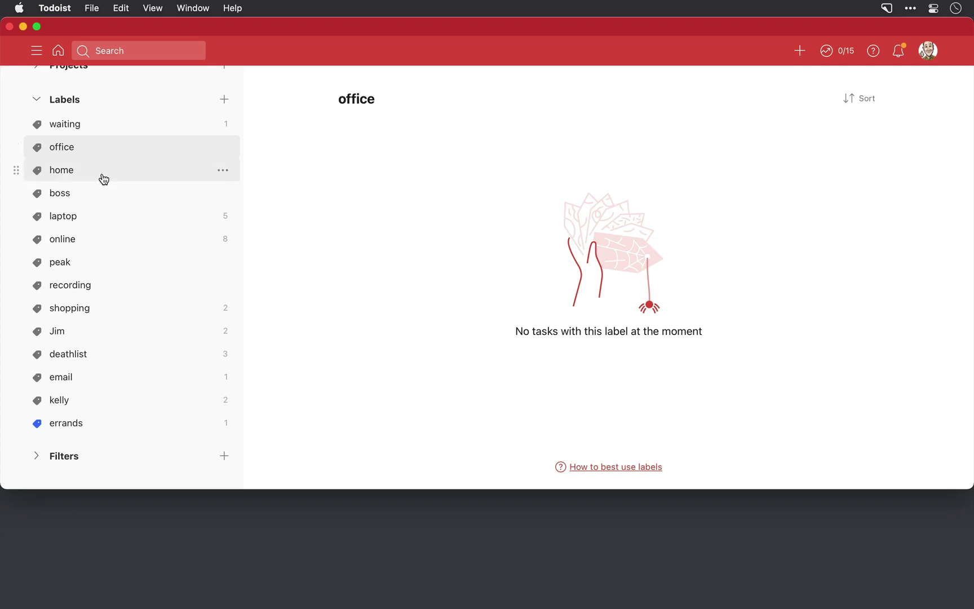
click(81, 335)
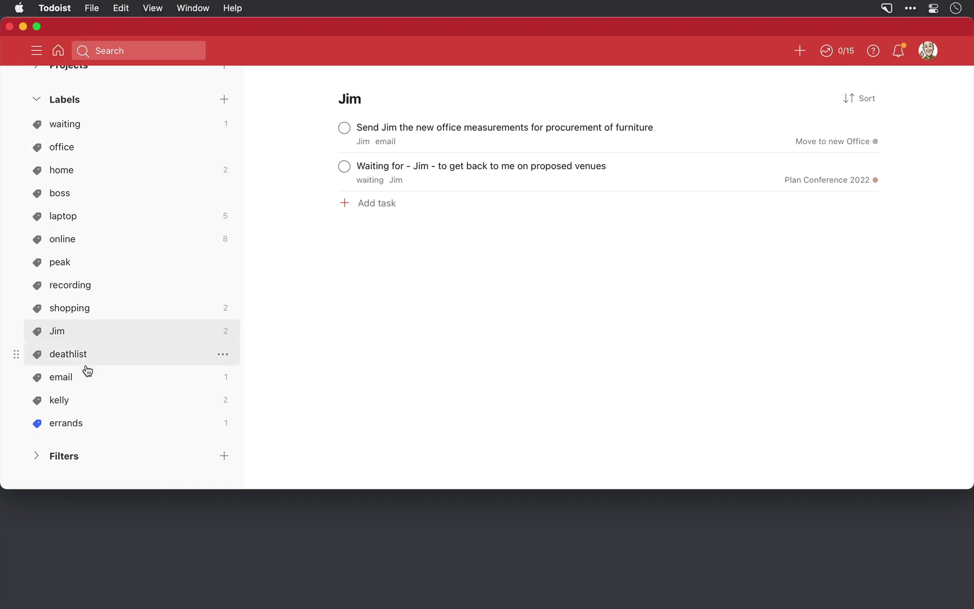
click(88, 401)
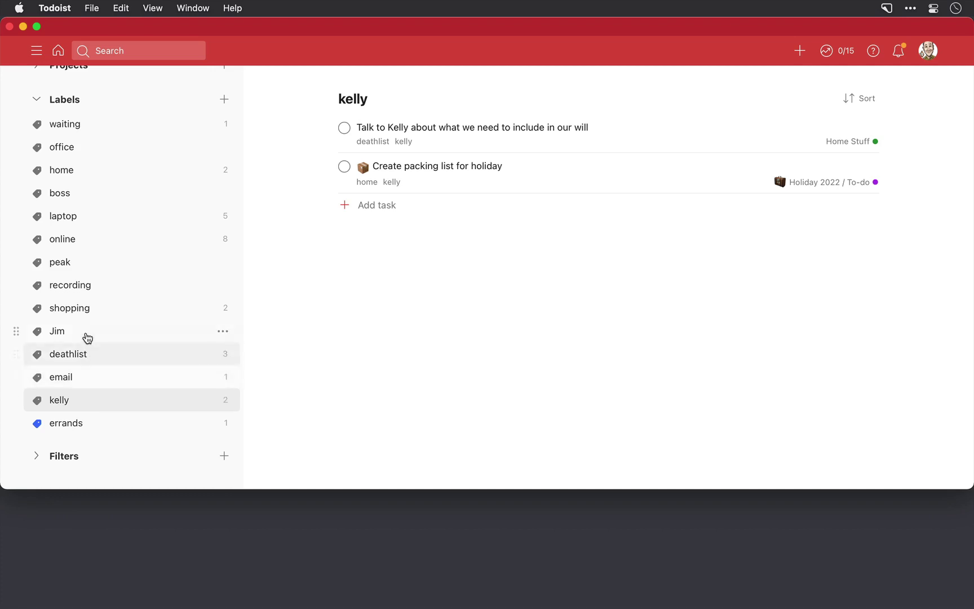
click(94, 246)
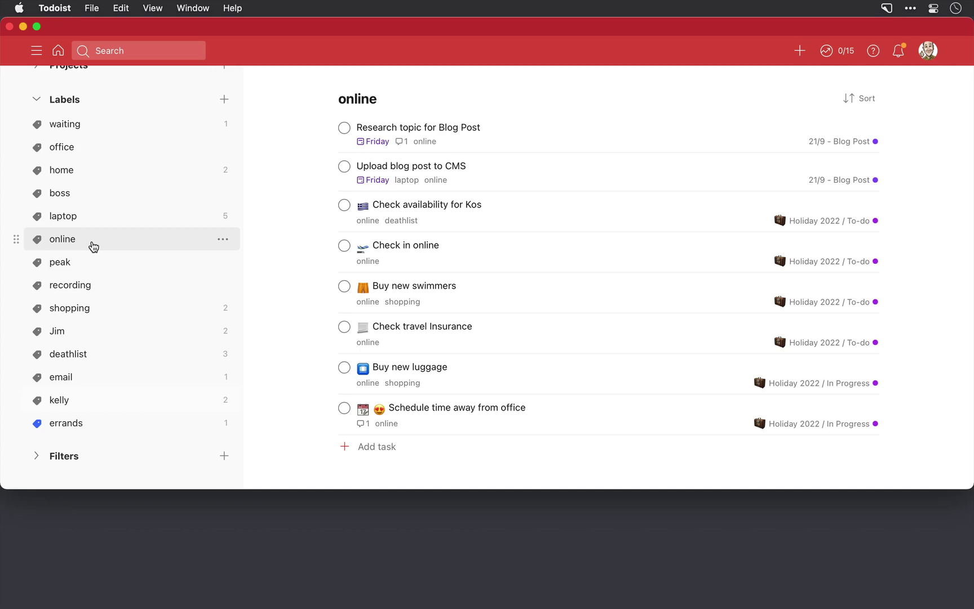
click(105, 130)
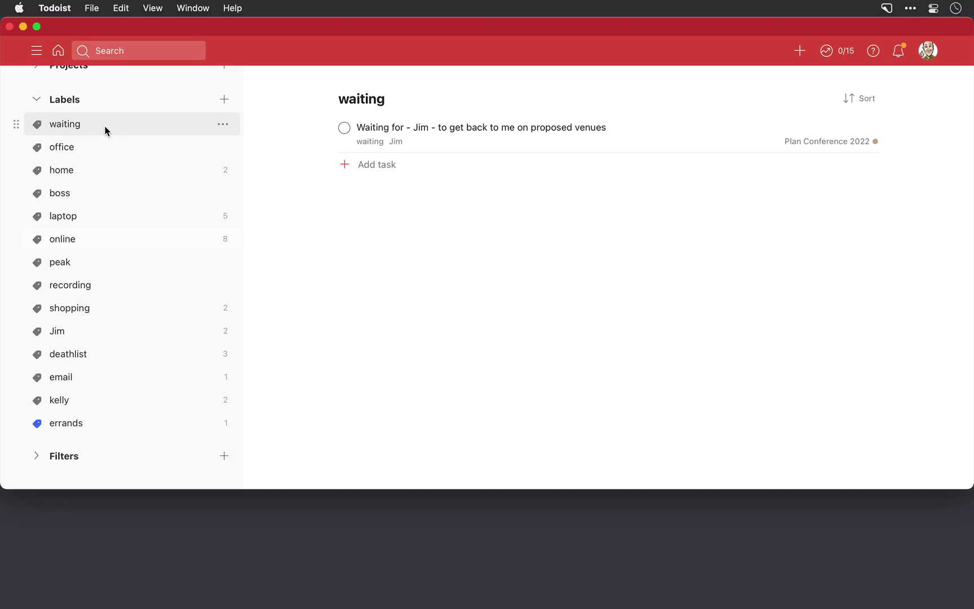
Set the deathlist label's color to Lime Green and add the label to favorites
click(115, 358)
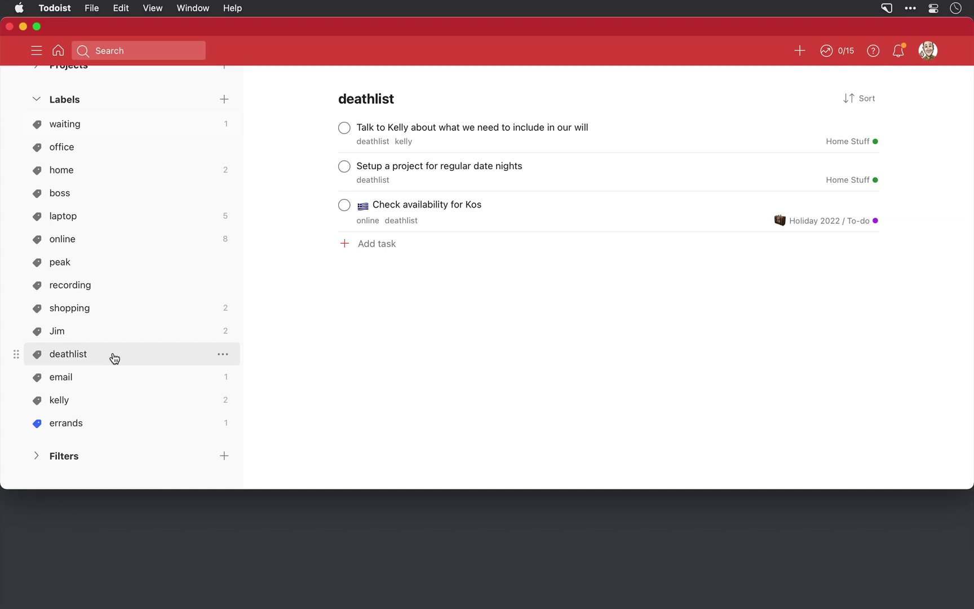
click(224, 355)
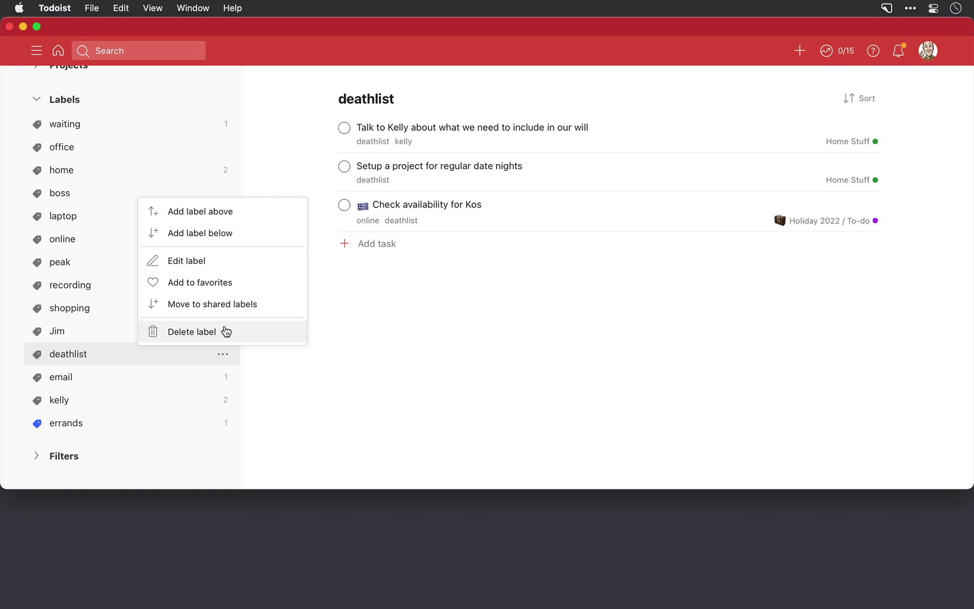
click(207, 260)
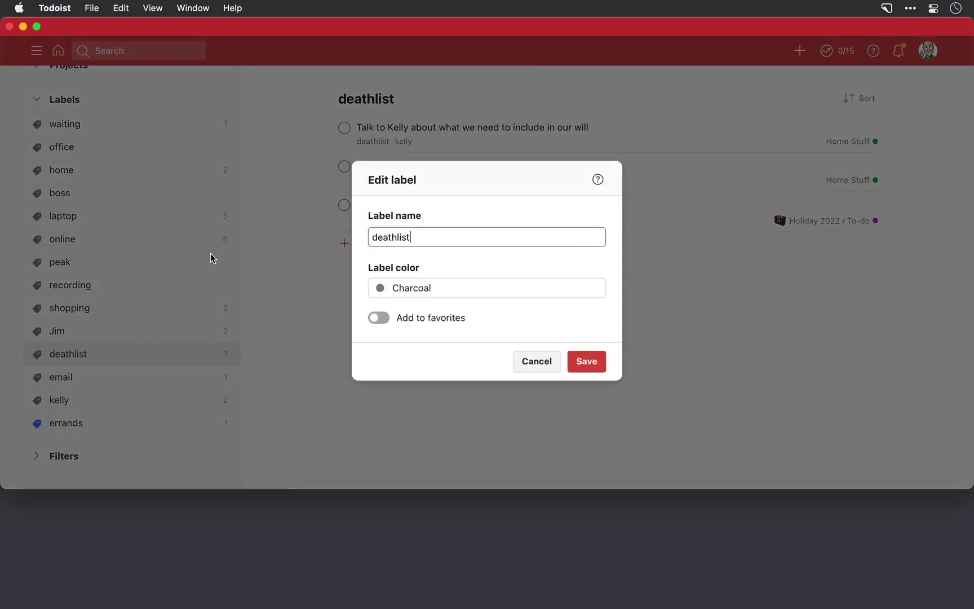
click(382, 288)
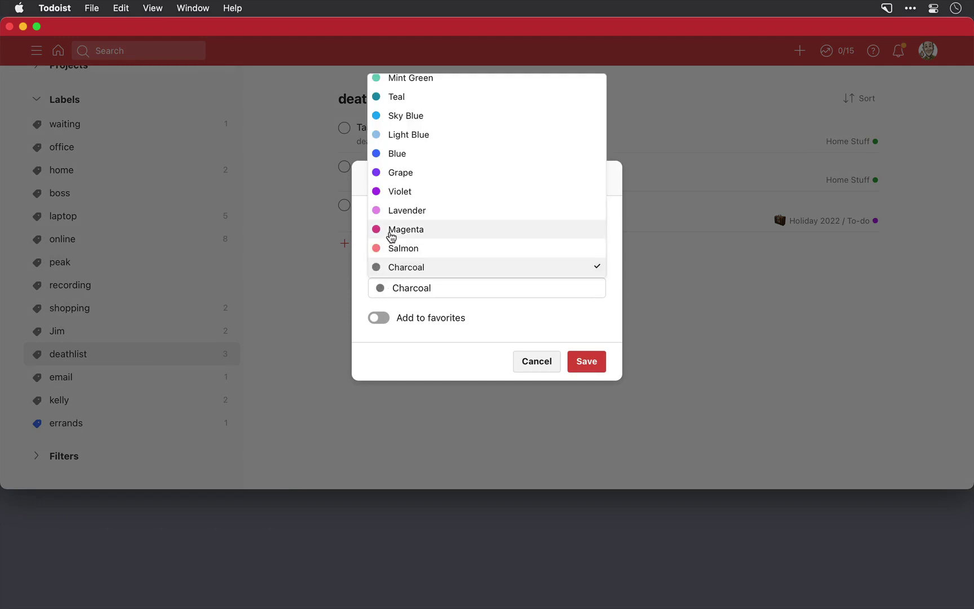
scroll(393, 196, up, 3)
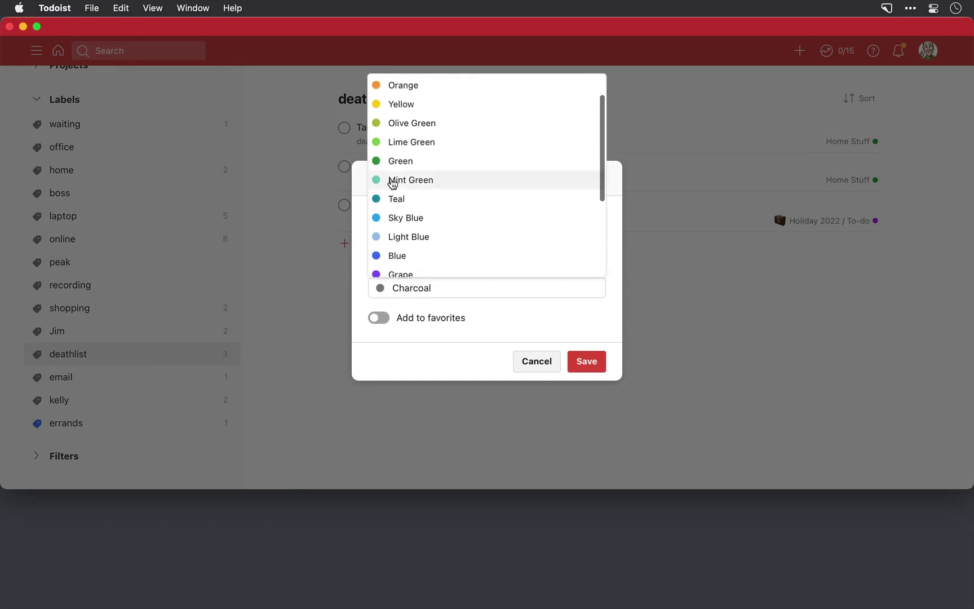
click(393, 144)
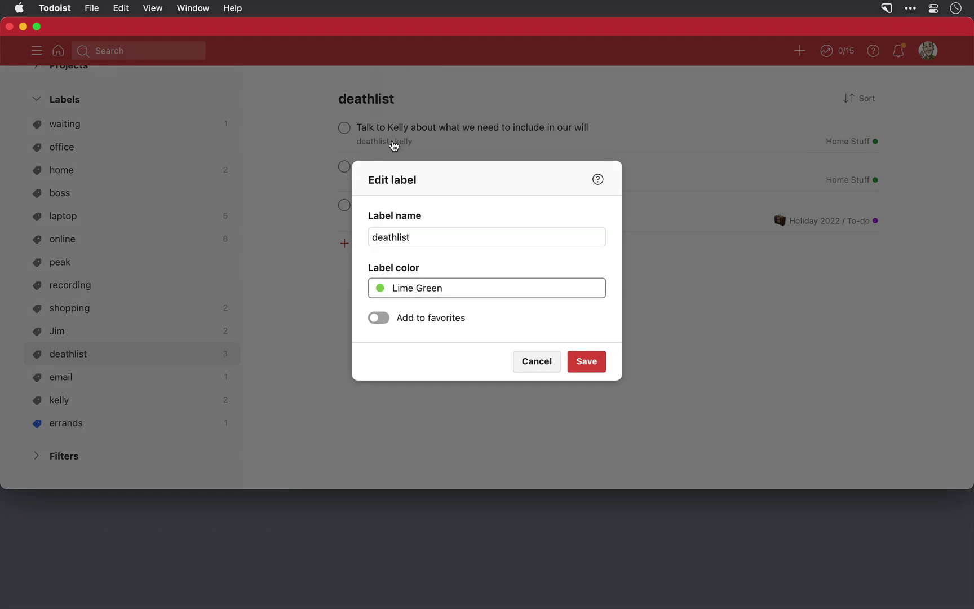
click(380, 319)
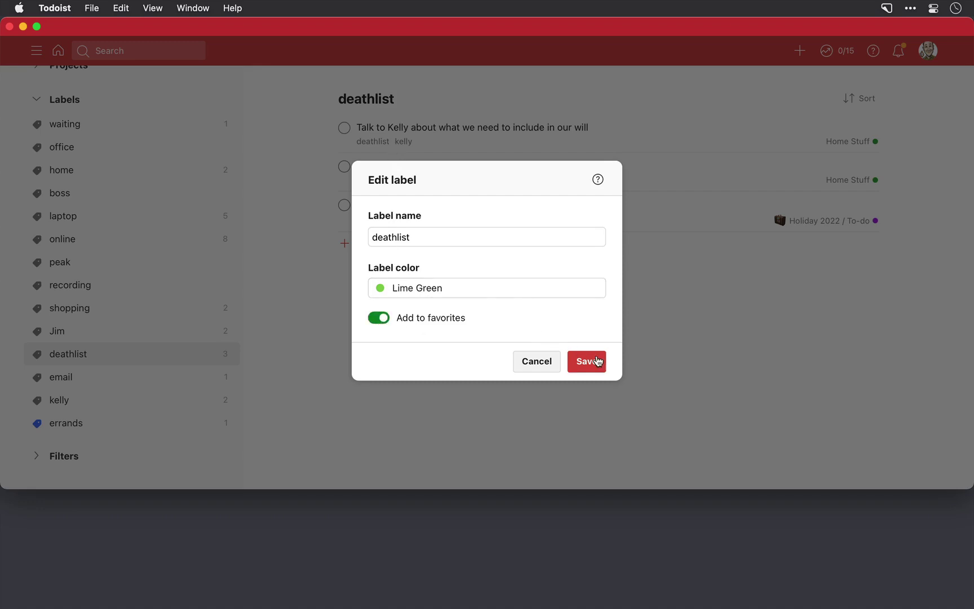
click(596, 362)
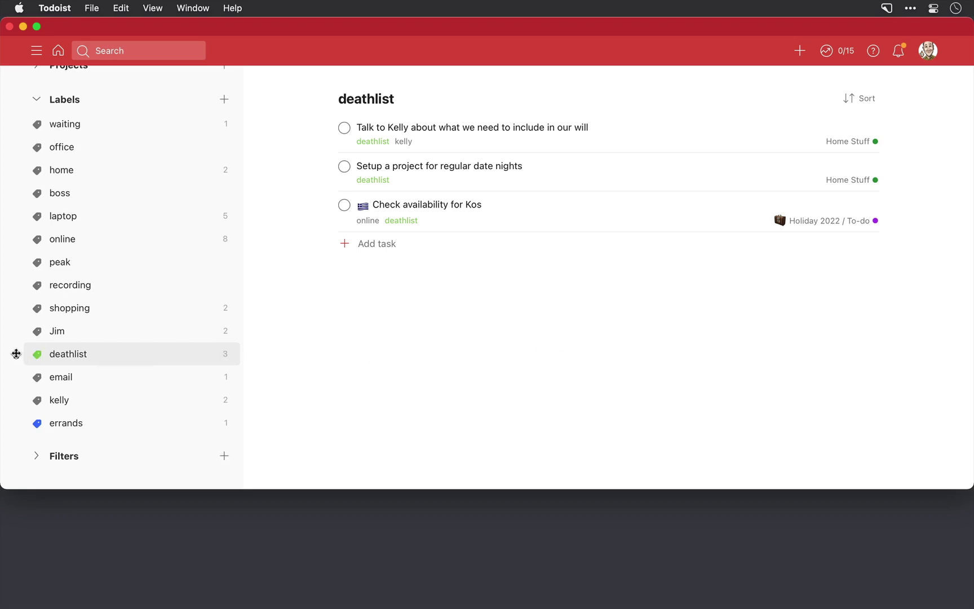
Move the deathlist label to the first place in the label list, above waiting
drag(15, 353, 12, 125)
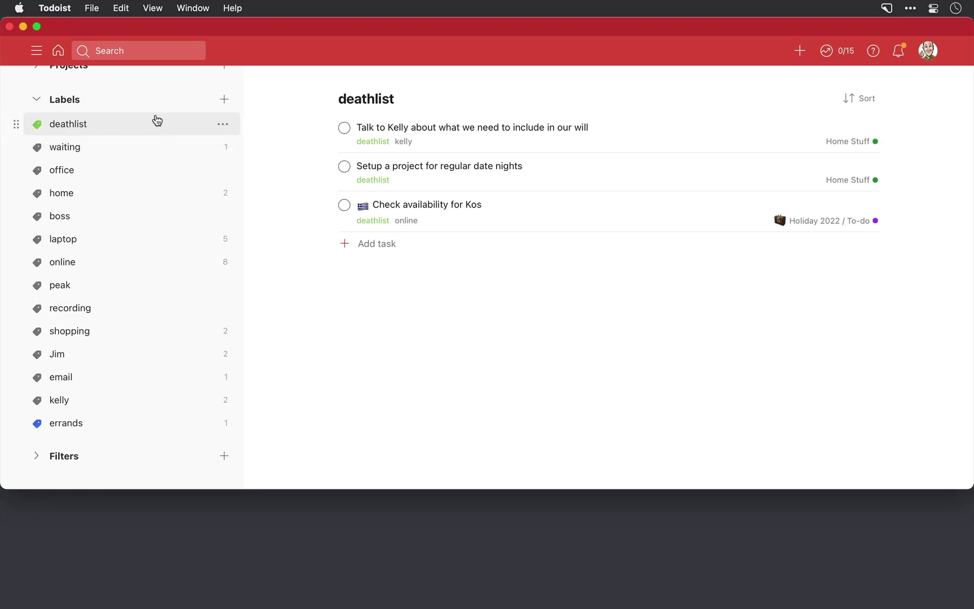
click(228, 103)
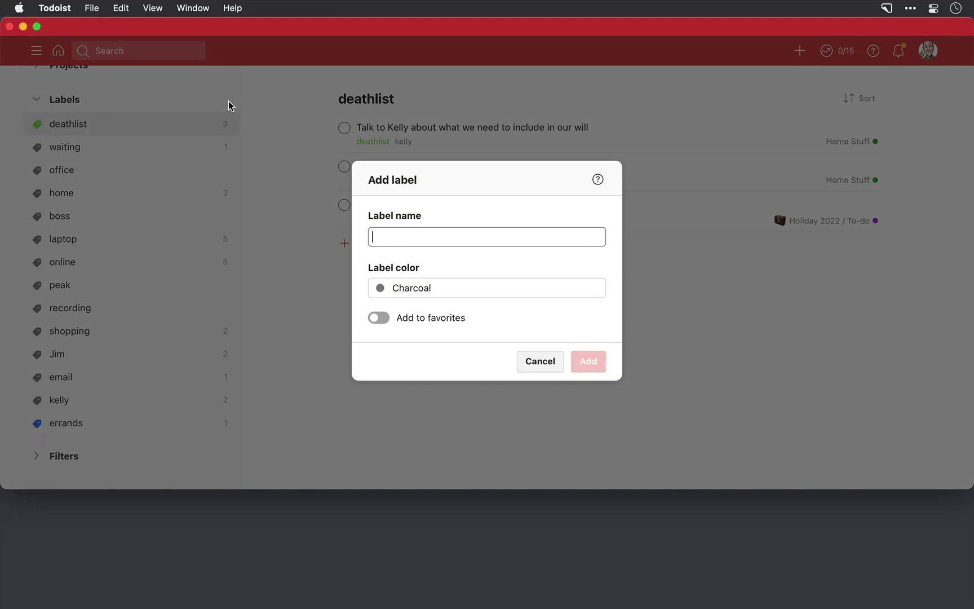
text(@5min)
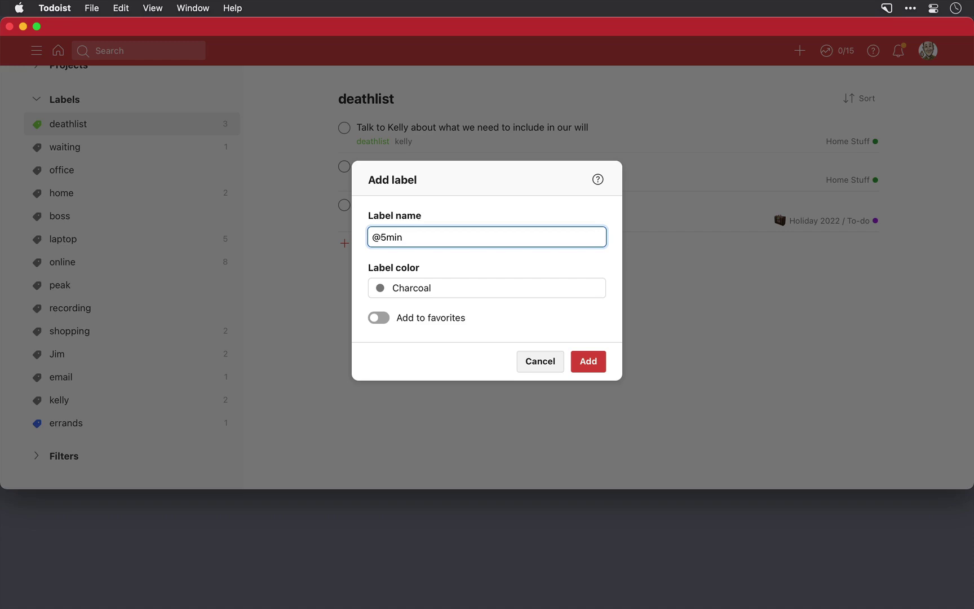
key(Return)
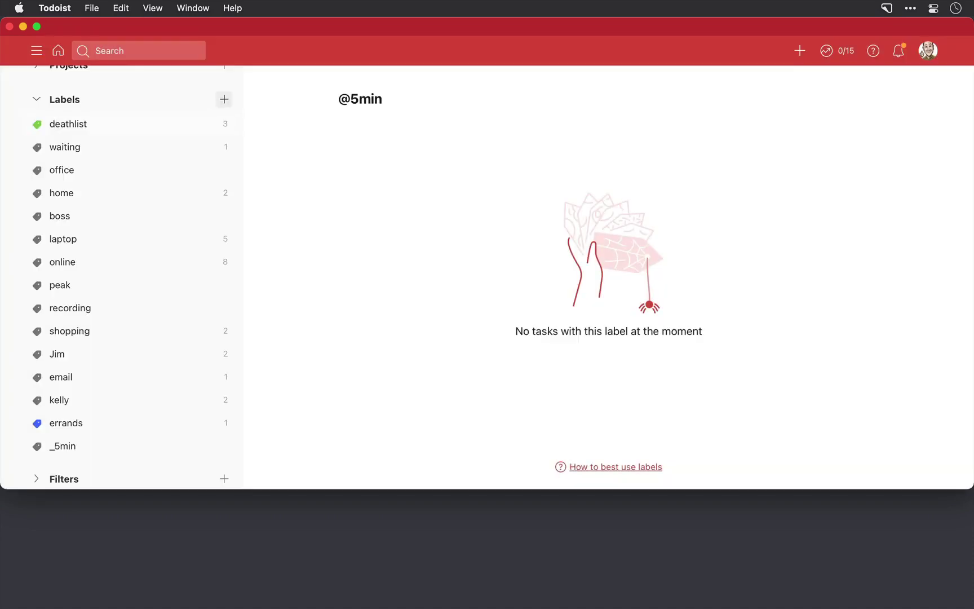
click(228, 103)
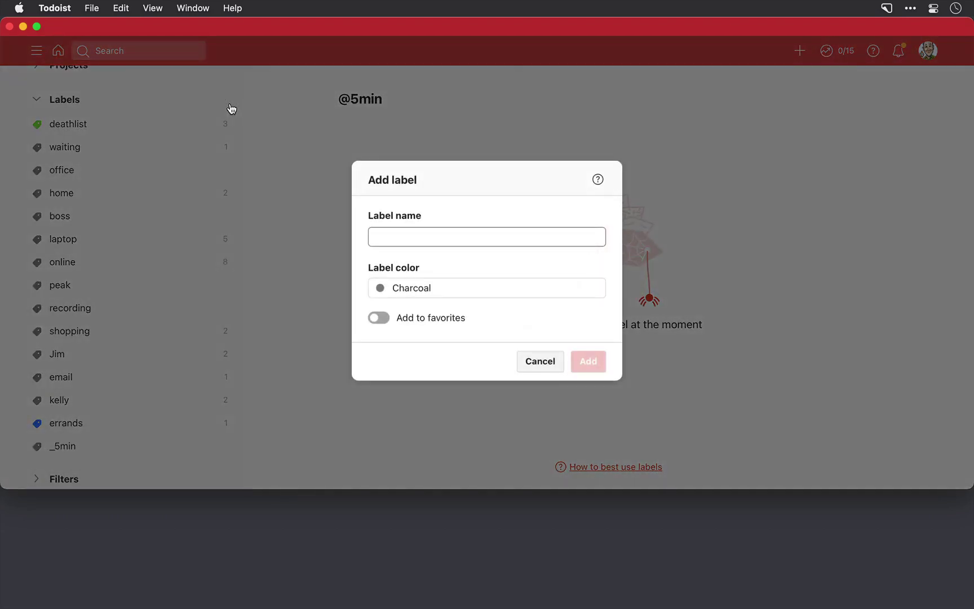
text(@london)
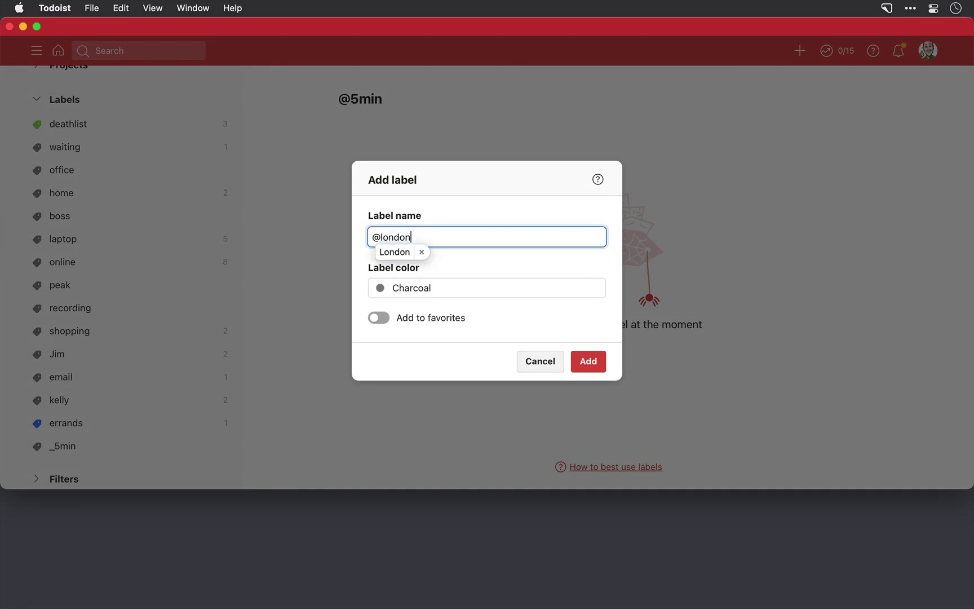
key(Return)
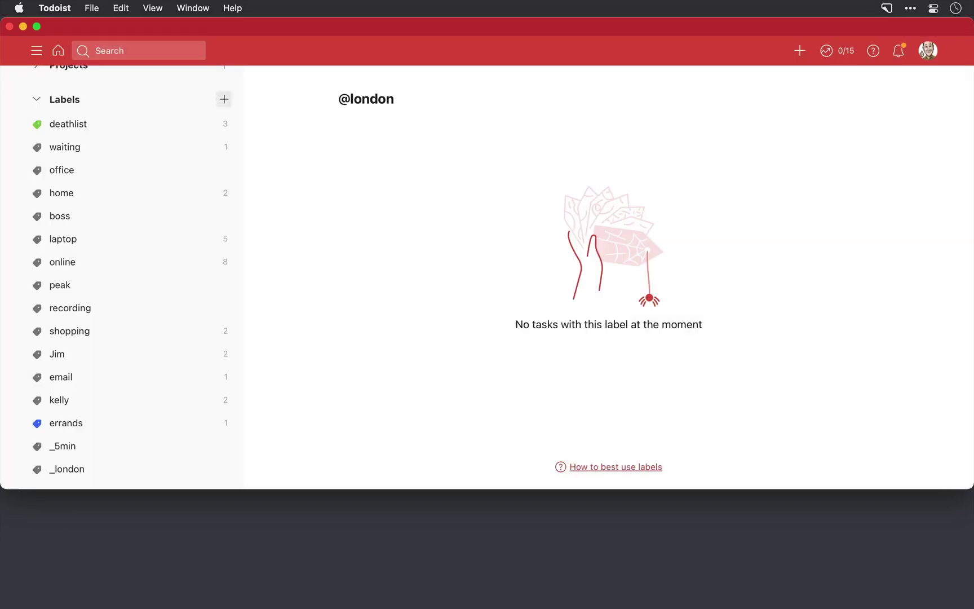
click(223, 101)
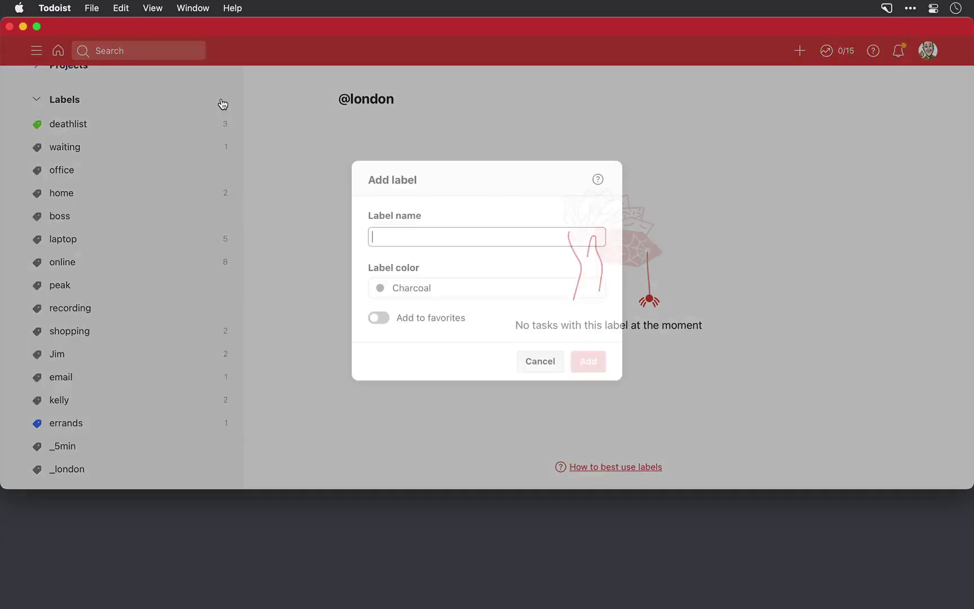
text(@)
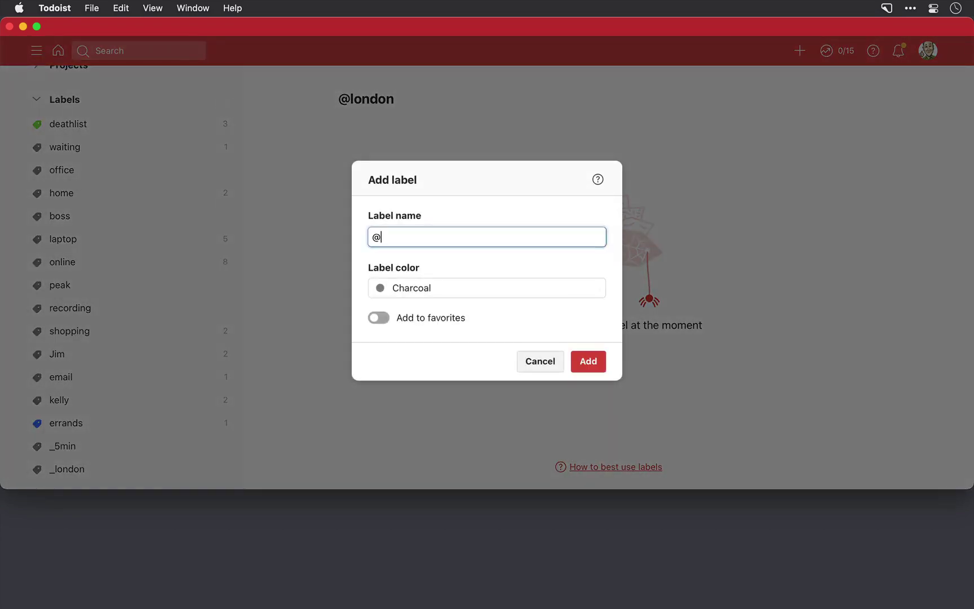
text(offline)
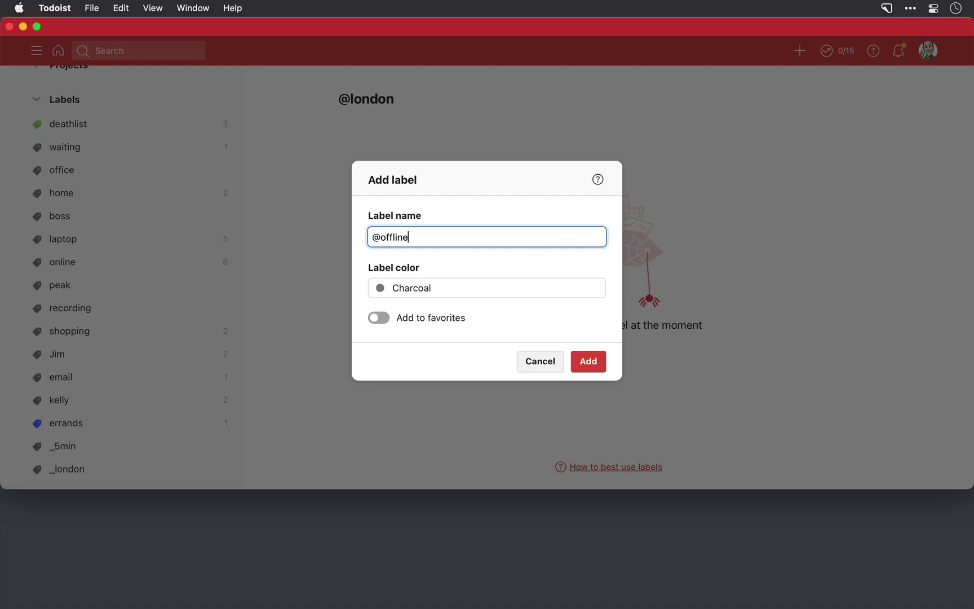
key(Return)
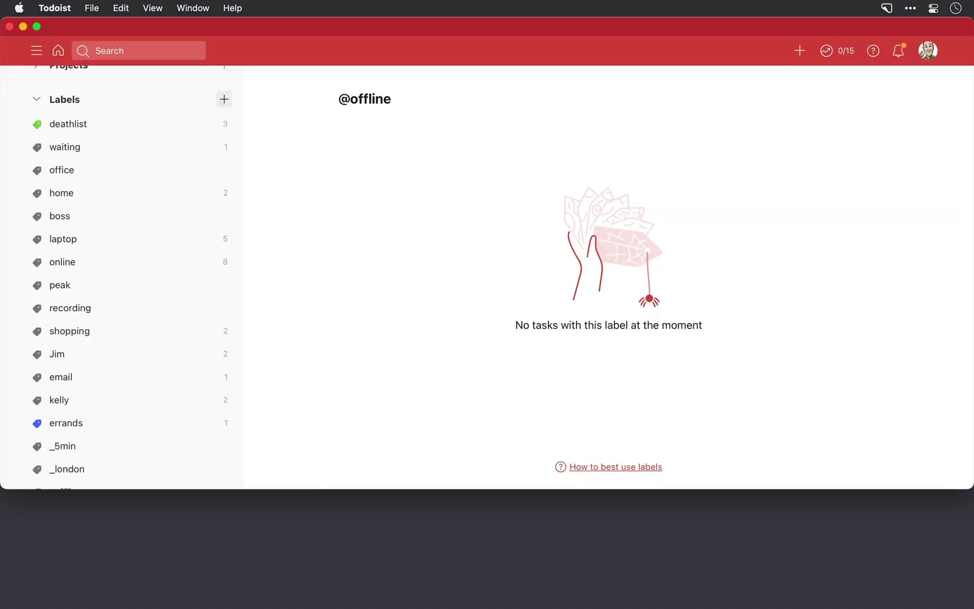